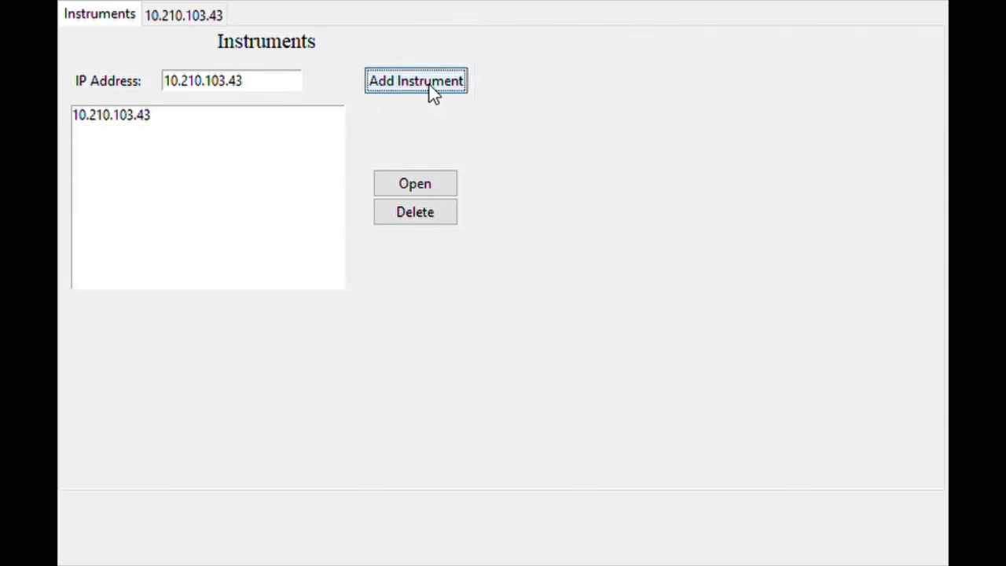
Select the 10.210.103.43 instrument in the instruments list and open it
click(111, 119)
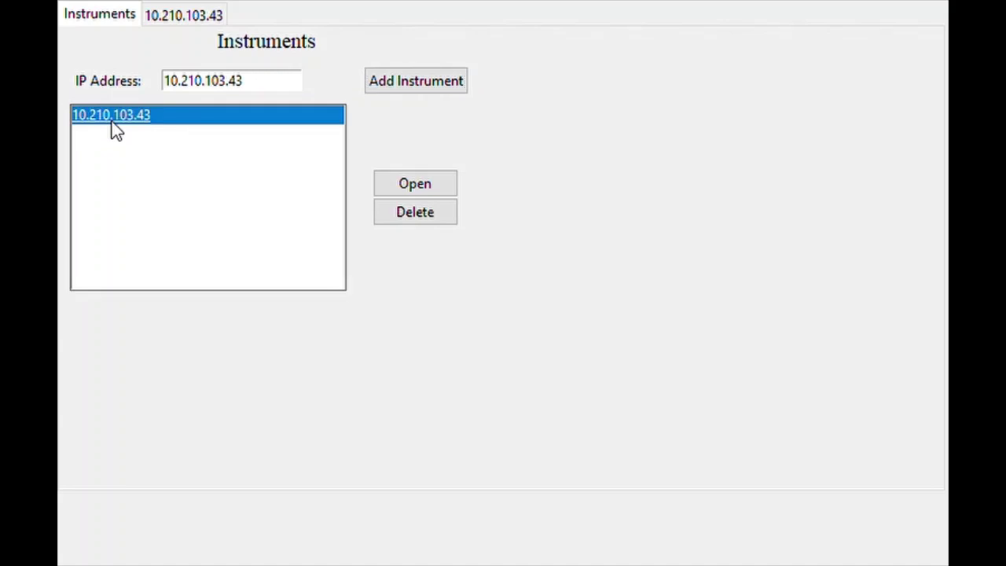
click(409, 187)
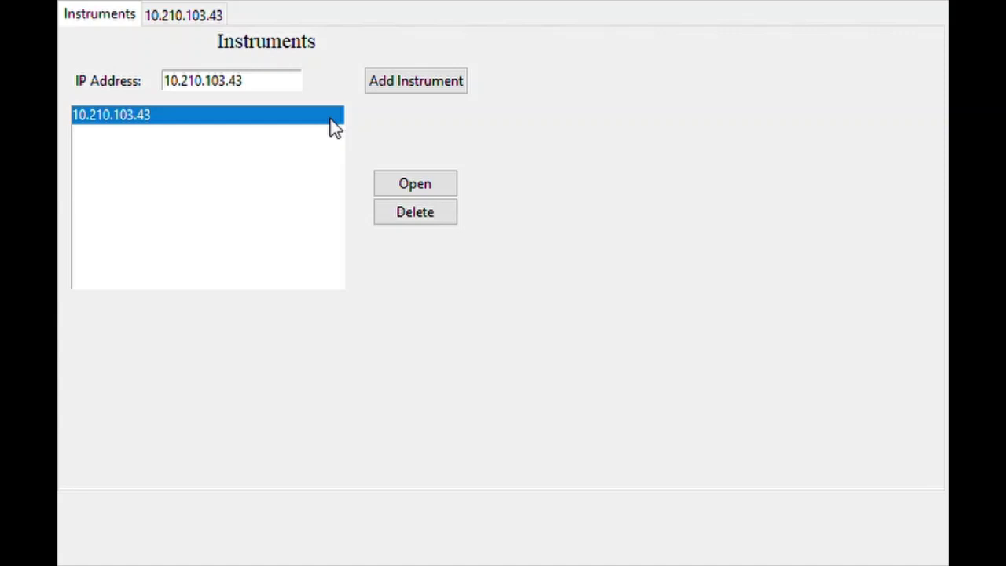
Switch to the 10.210.103.43 instrument tab showing its connected, ready, empty queue
click(202, 24)
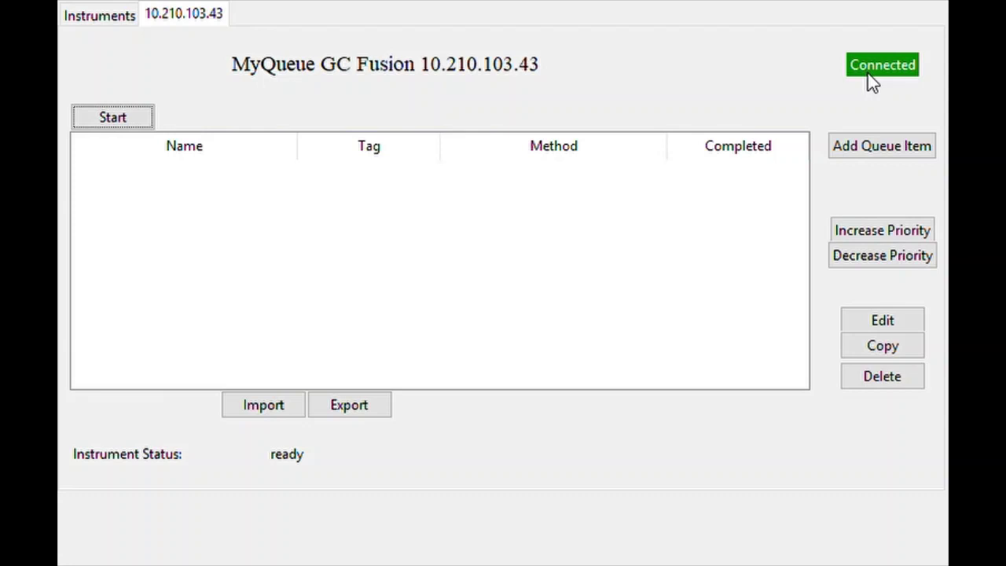
Start a new queue item with sample name 'Test Name', tag 'Test Tag', and passive naming on
click(863, 149)
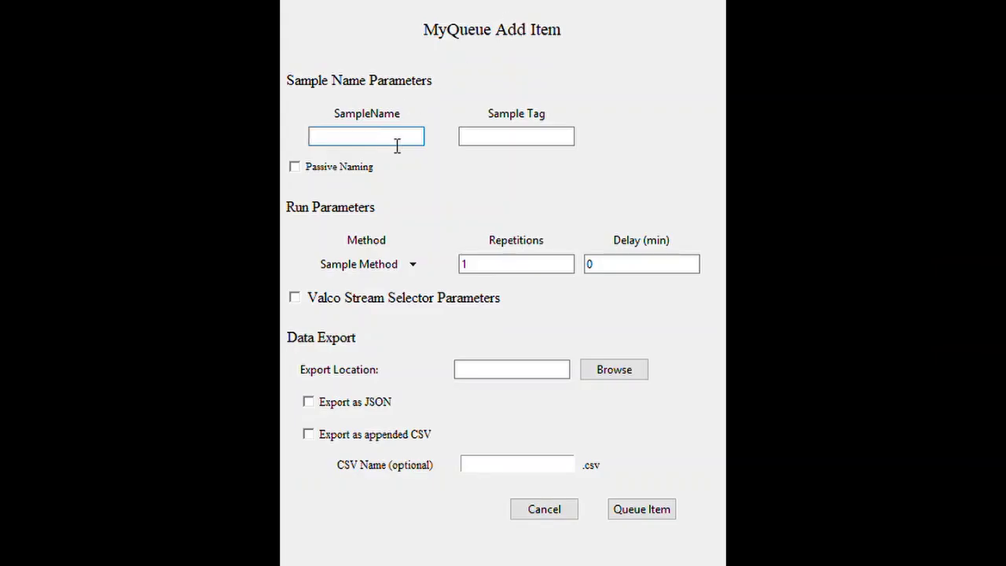
text(Test)
text( Name)
click(563, 153)
text(Te)
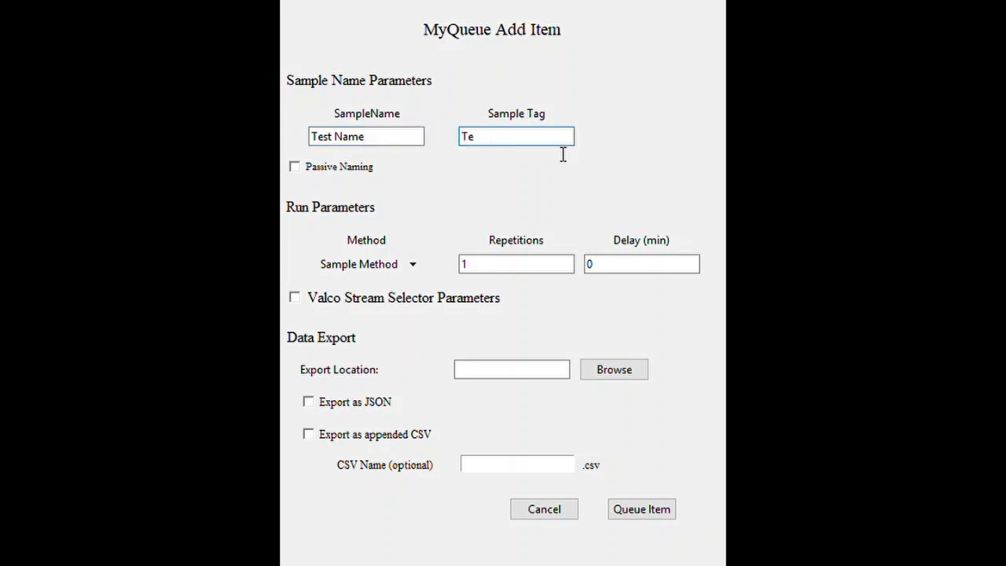
text(st Tag)
click(295, 168)
Turn passive naming off and set repetitions to 5, leaving Valco settings hidden
click(297, 168)
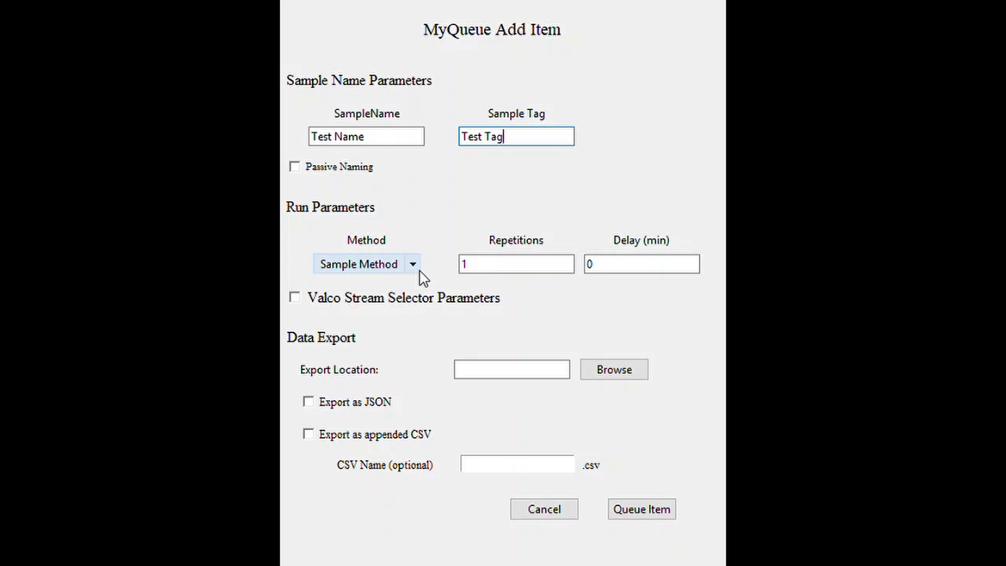
drag(485, 271, 466, 266)
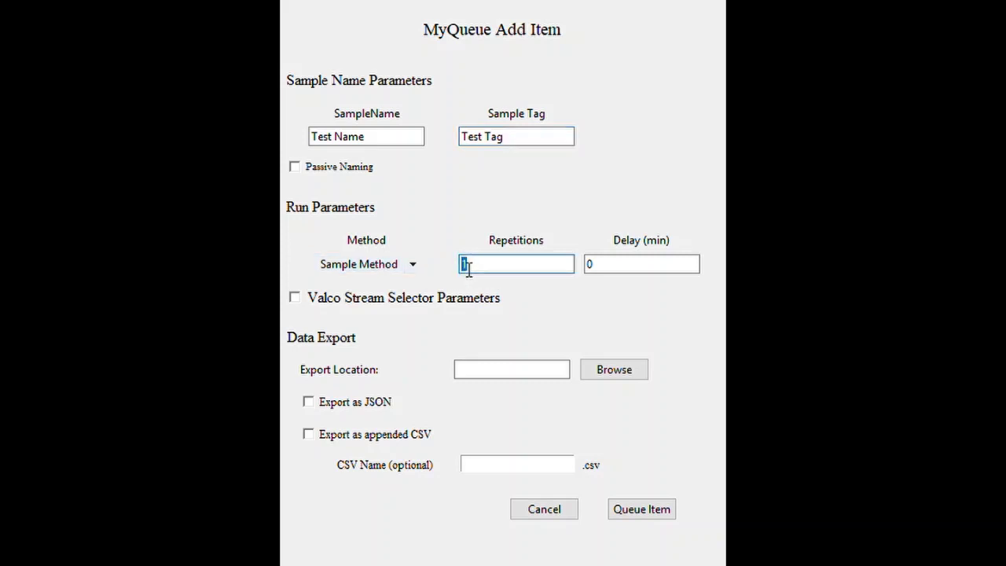
text(5)
click(295, 298)
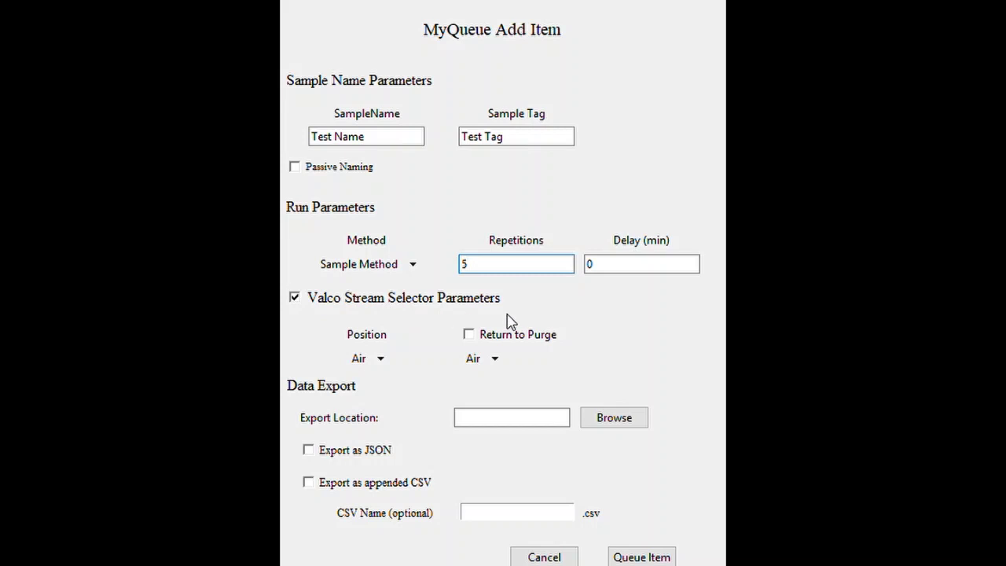
click(295, 298)
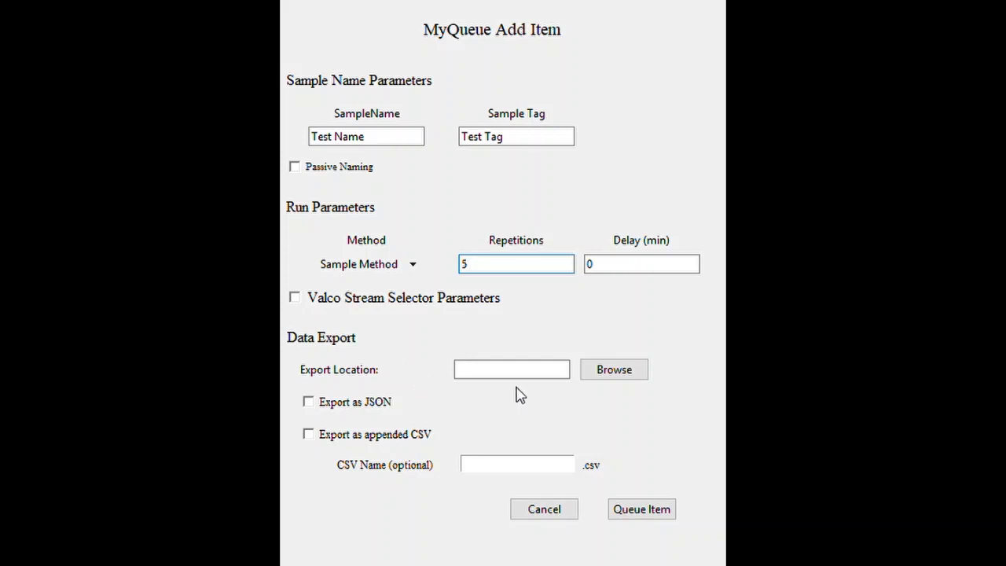
Choose an export folder and enable JSON and appended CSV export with CSV name 'Test'
click(602, 373)
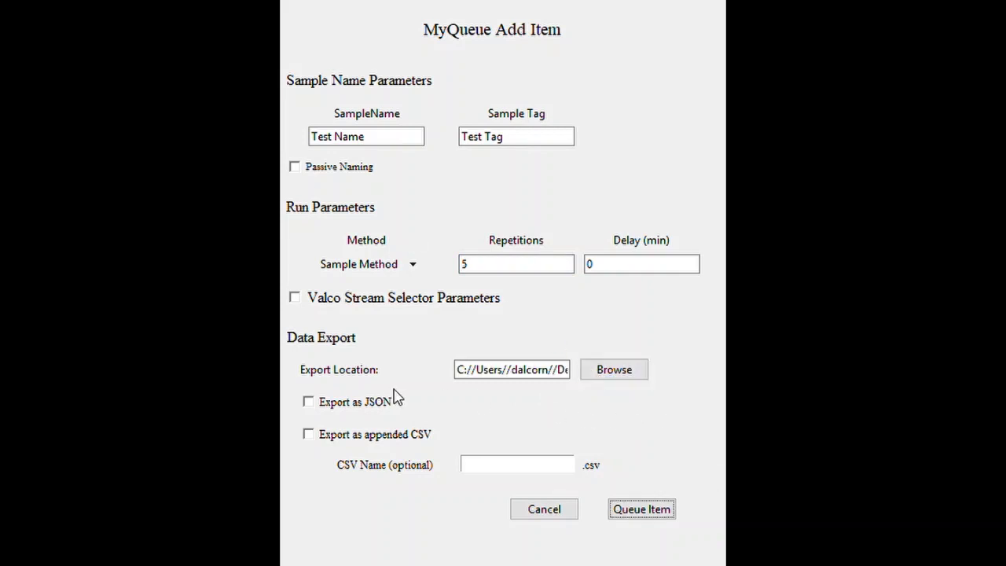
click(359, 405)
click(358, 437)
click(507, 470)
text(Test)
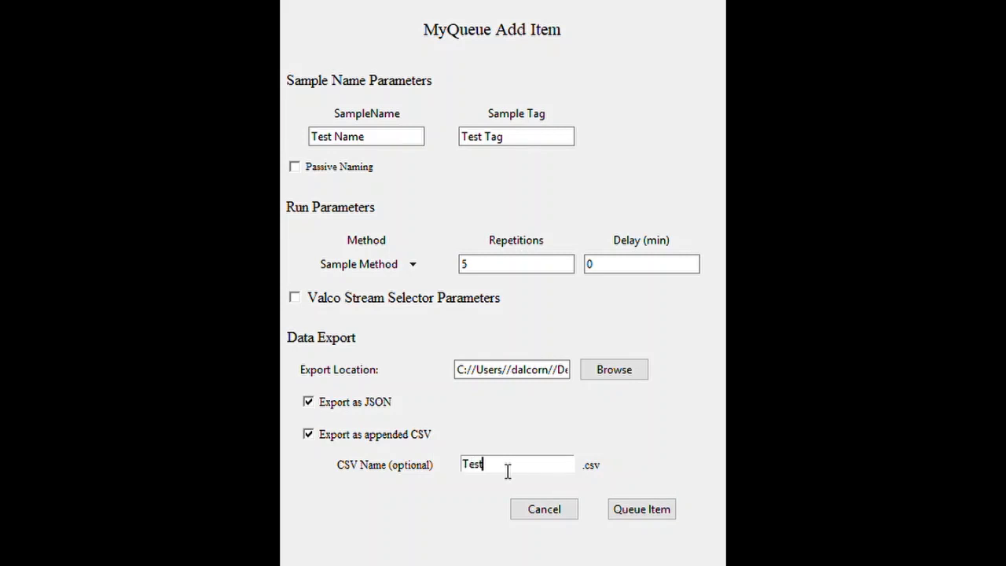
Queue the sample and raise Test Name 2 to the top, above Test Name
click(636, 513)
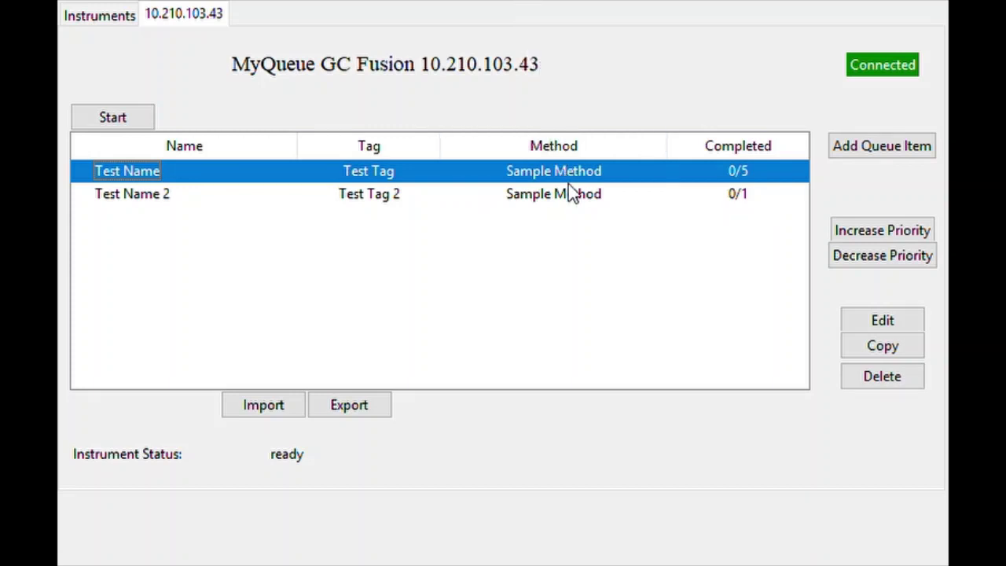
click(578, 203)
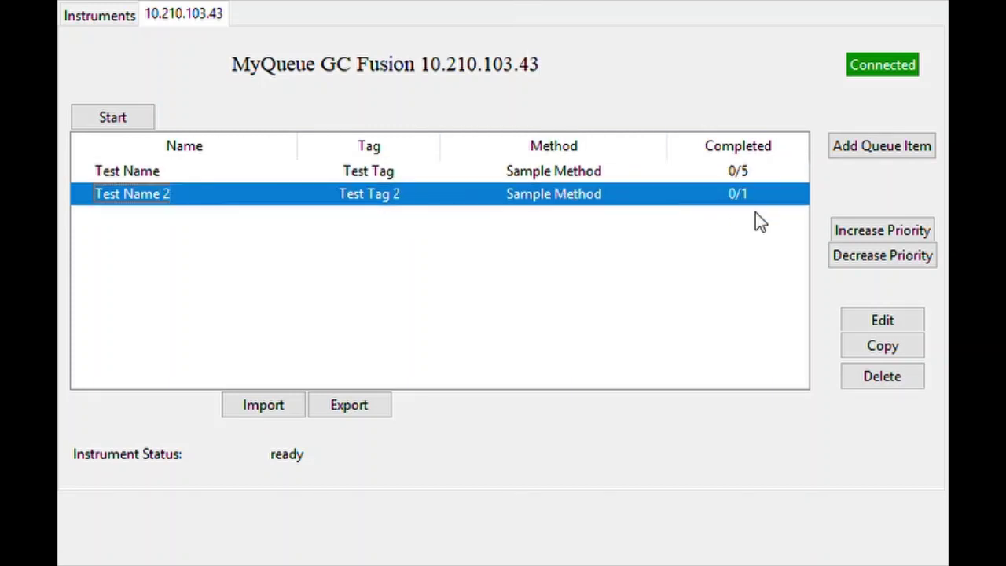
click(864, 234)
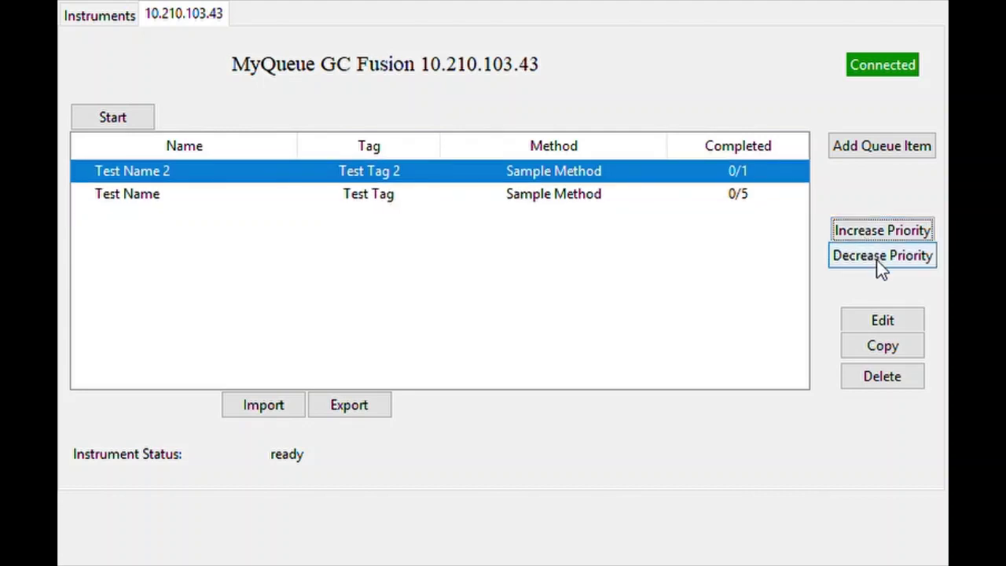
click(877, 260)
click(878, 231)
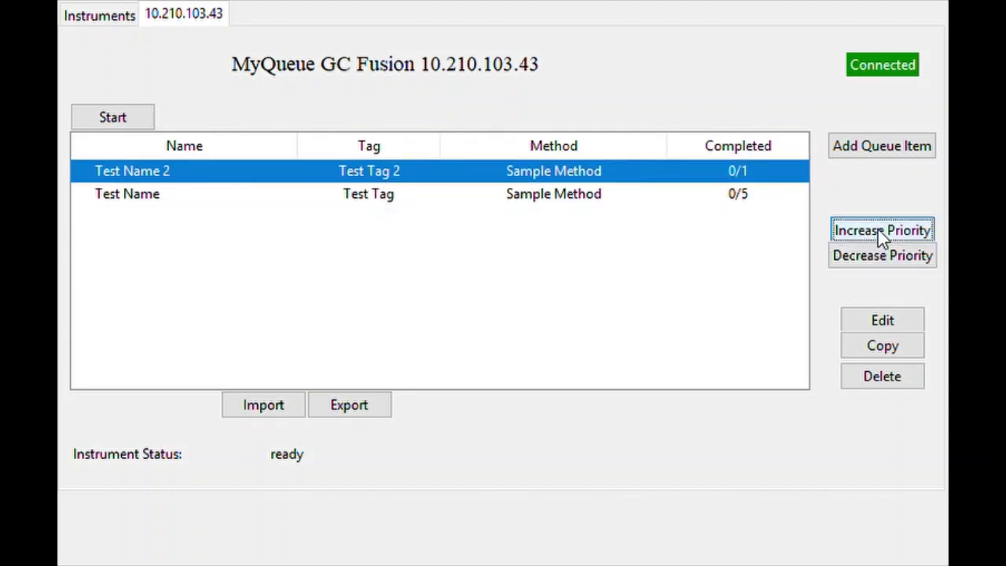
click(897, 322)
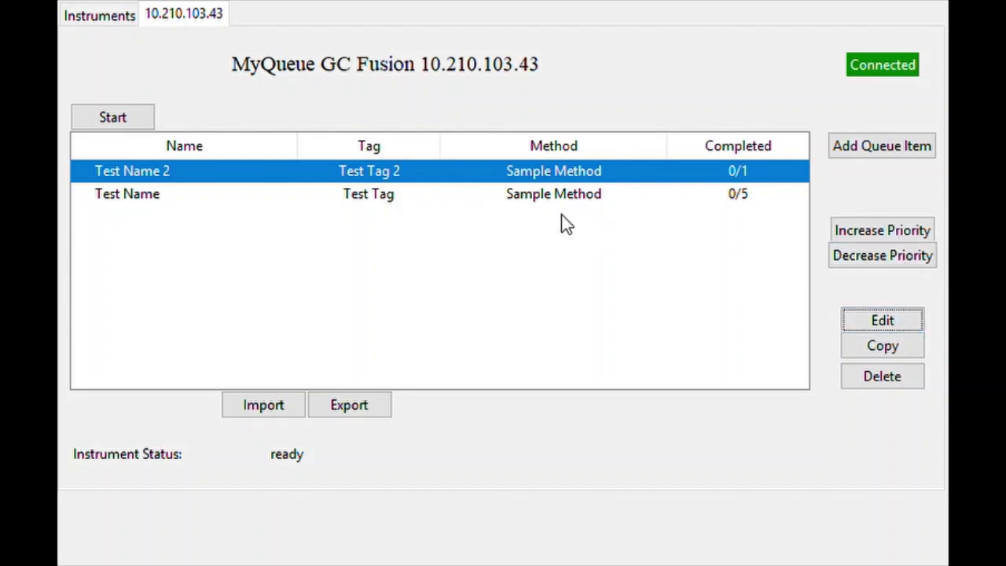
Start the queue so Test Name 2 runs, then Test Name's repetitions
click(118, 118)
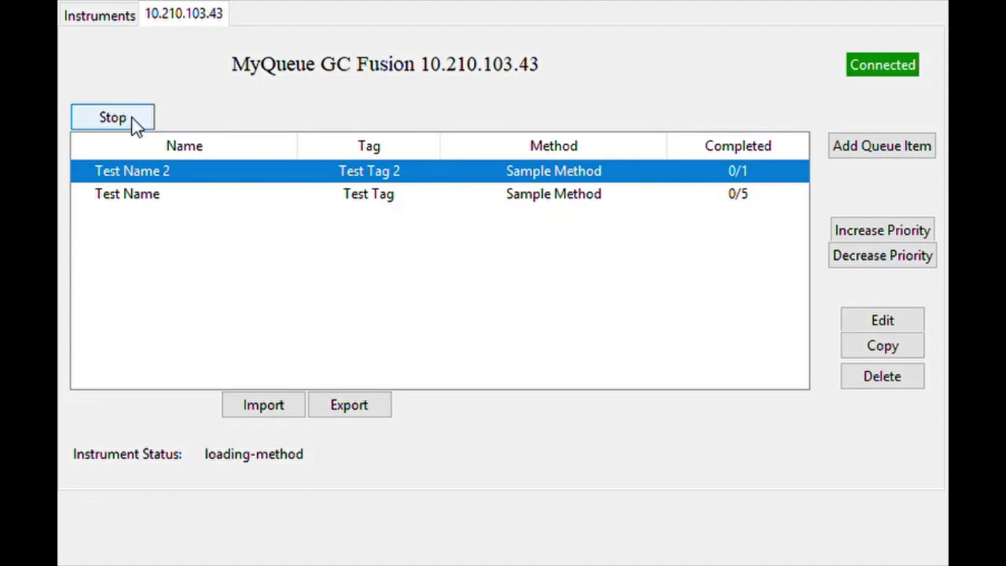